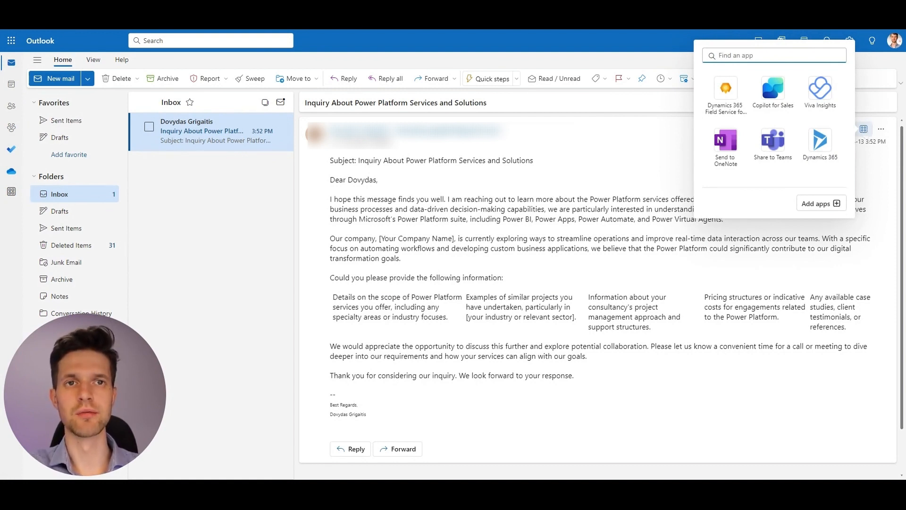
# Step: Track the Power Platform inquiry email in Dynamics 365 with the sender's contact as the regarding record, and open that contact
pyautogui.click(823, 144)
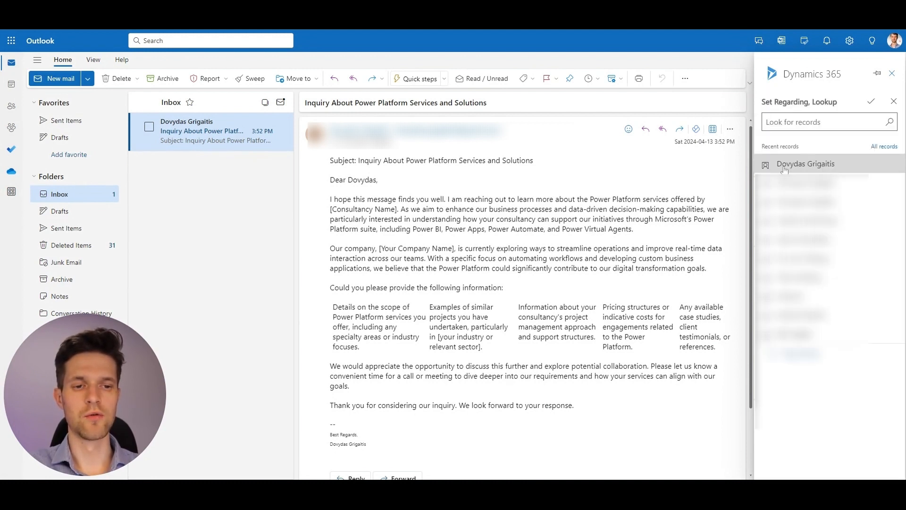
pyautogui.click(782, 167)
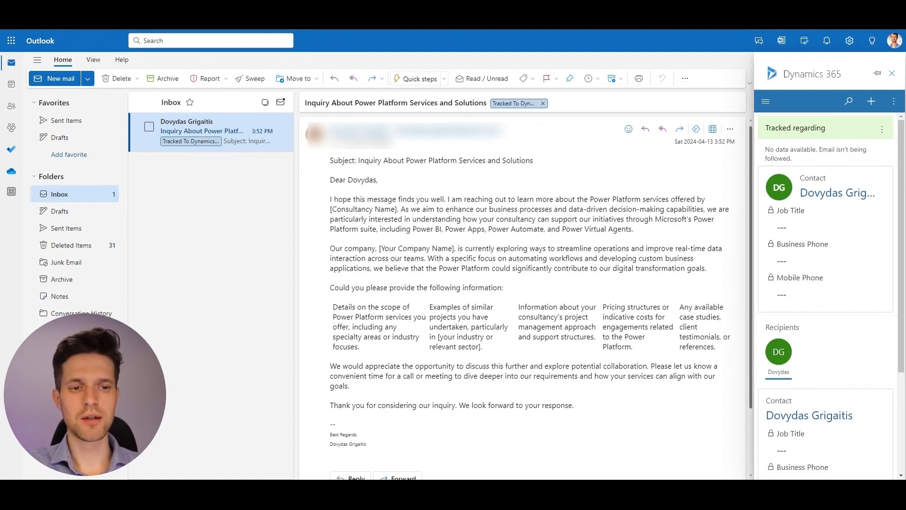
pyautogui.click(812, 197)
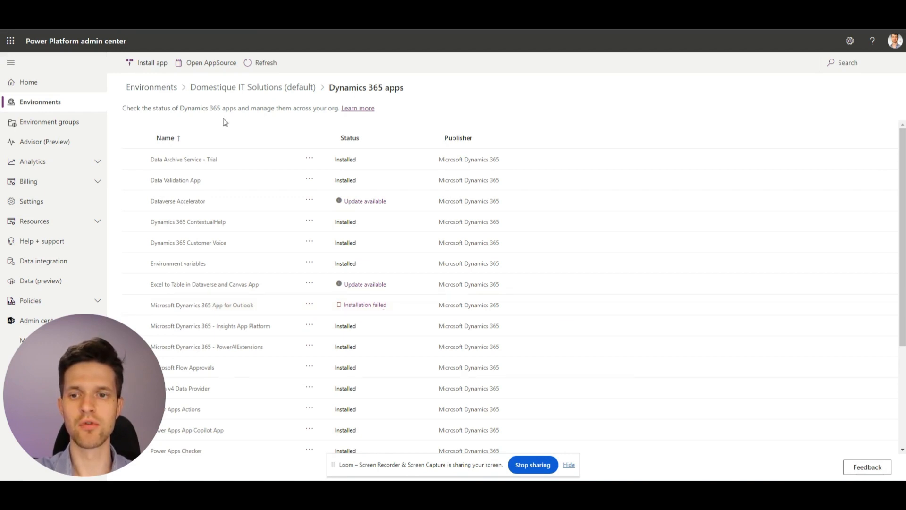
# Step: Open AppSource from the environment's Dynamics 365 apps and search it for "dynamics 365 for outlook"
pyautogui.click(204, 73)
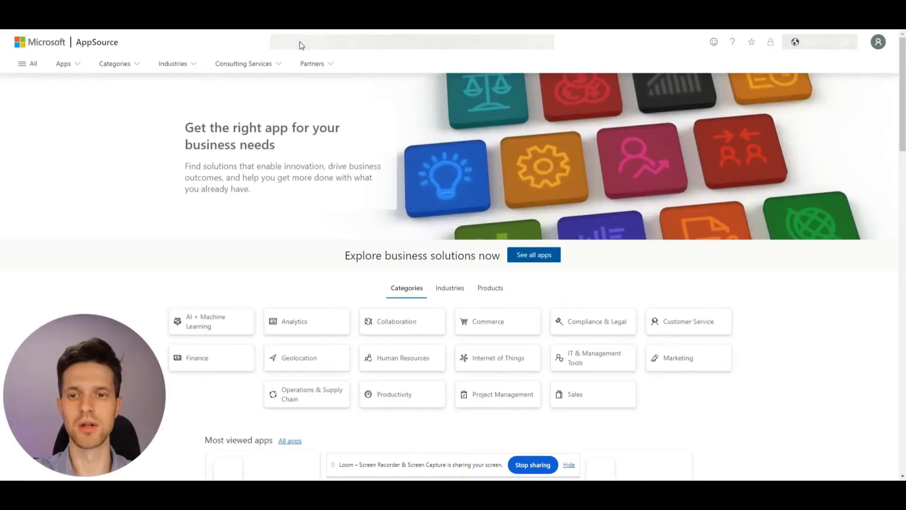
pyautogui.click(314, 41)
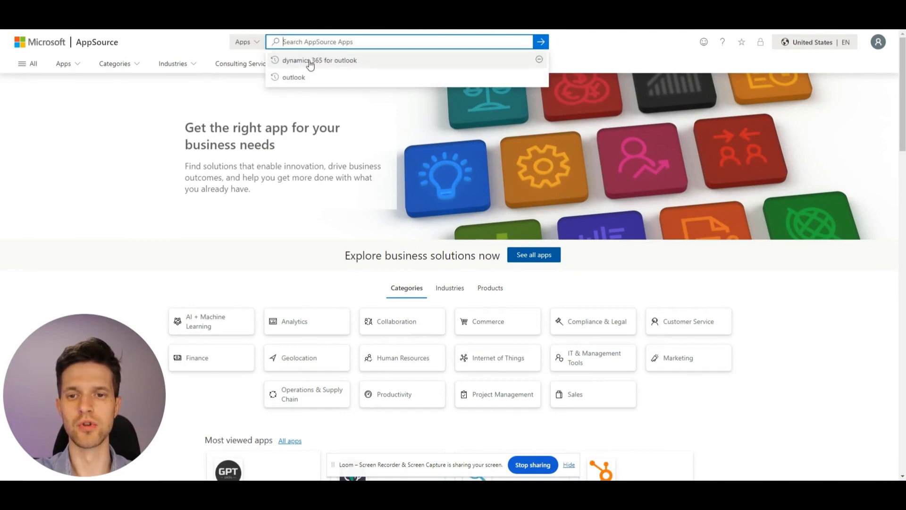
pyautogui.click(326, 65)
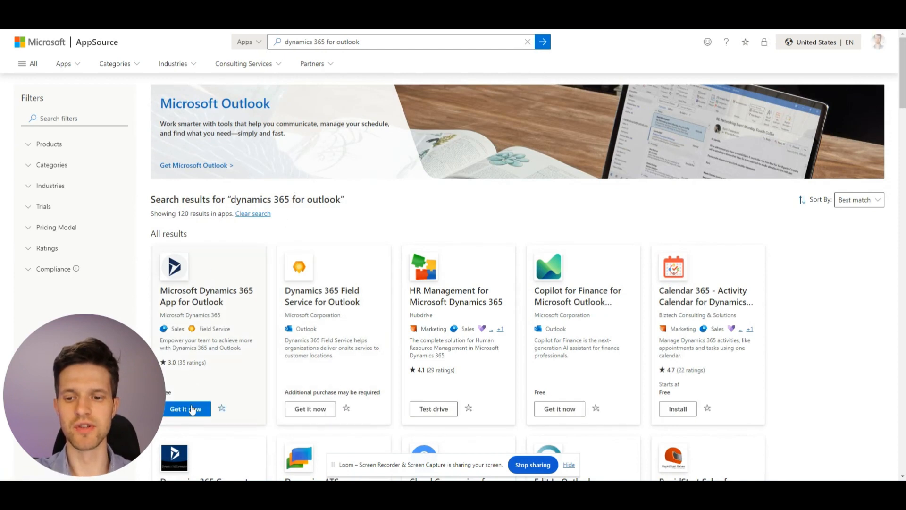
# Step: Request the Microsoft Dynamics 365 App for Outlook, confirm the details, and cancel the installation without selecting an environment
pyautogui.click(191, 410)
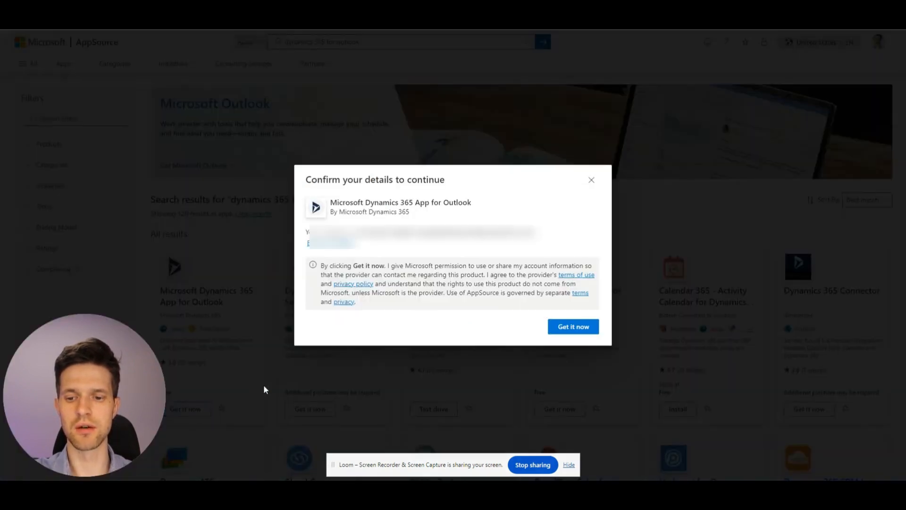
pyautogui.click(582, 327)
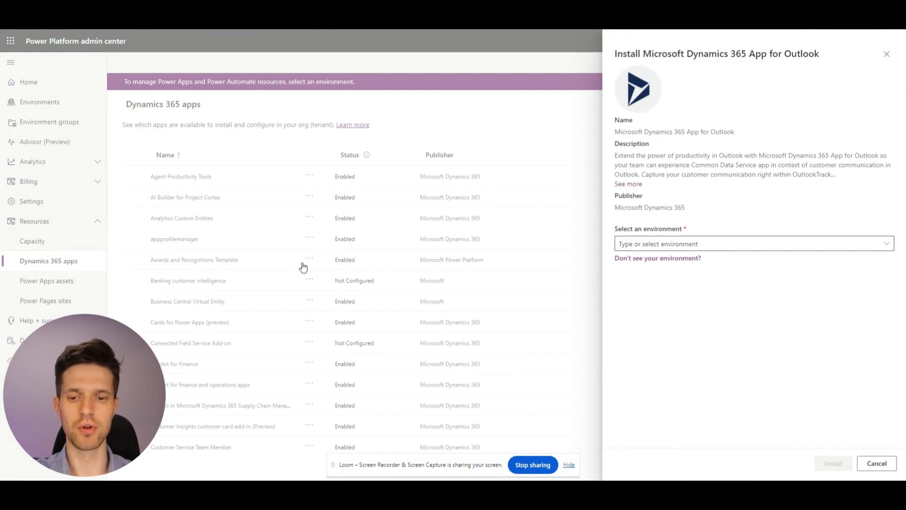
pyautogui.click(884, 466)
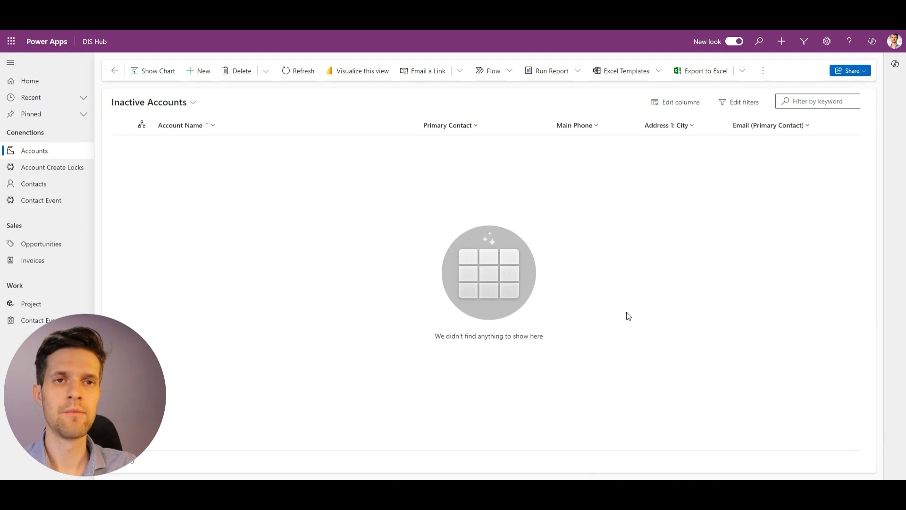
# Step: Open the user's mailbox record from the email configuration and review its test results and synchronization settings
pyautogui.click(826, 44)
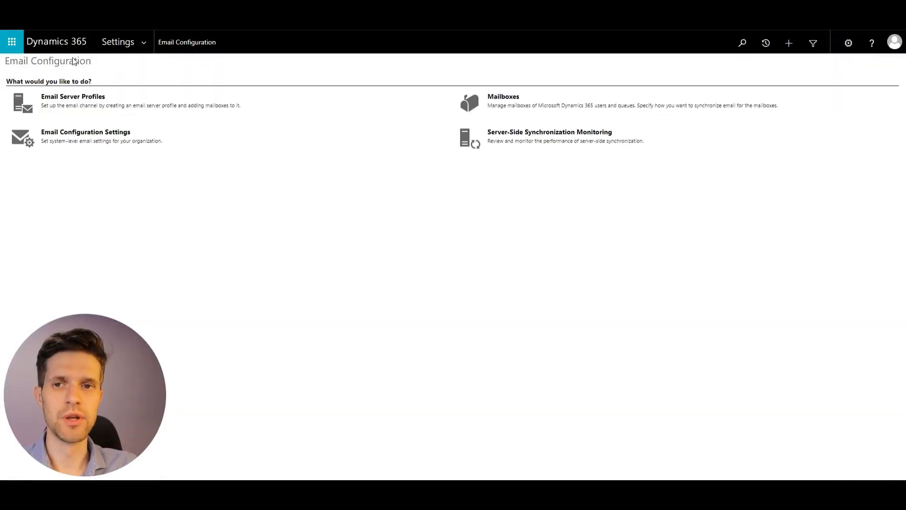
pyautogui.click(506, 100)
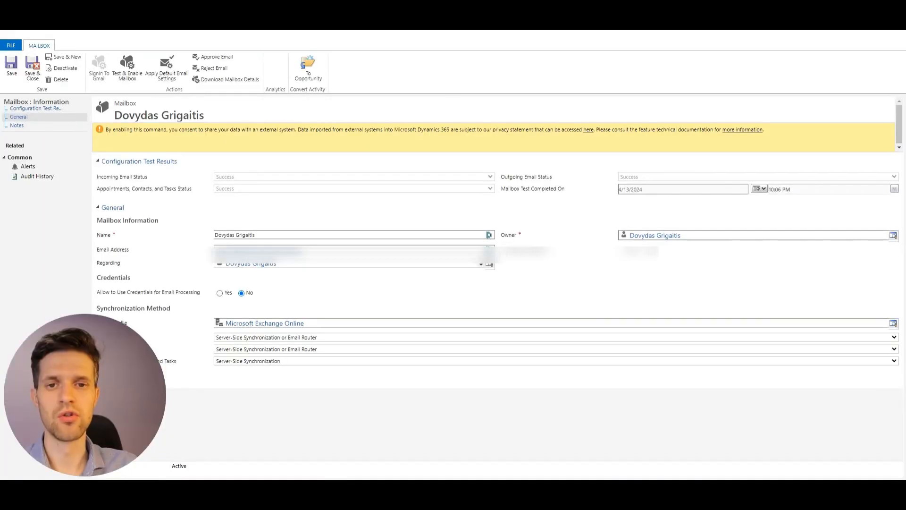
pyautogui.moveTo(86, 370); pyautogui.dragTo(876, 369)
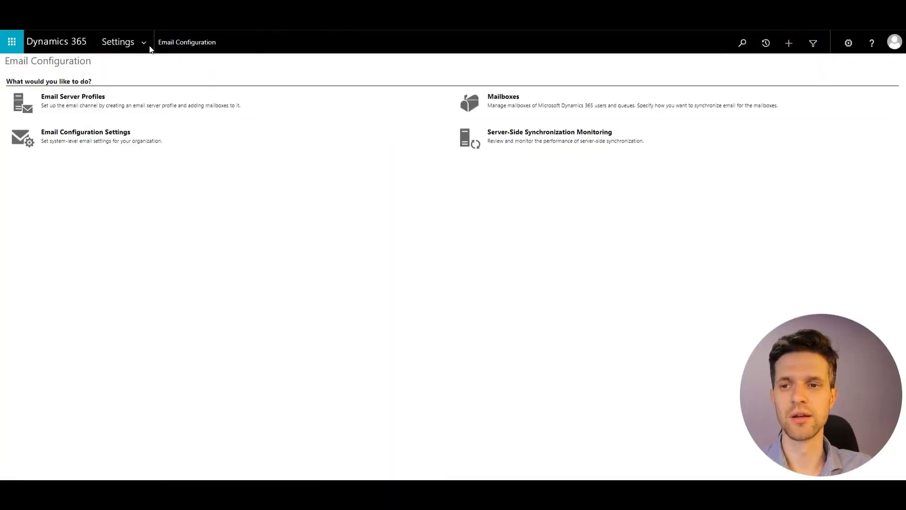
# Step: Add the Dynamics 365 App for Outlook to the eligible user's Outlook from the app's settings page
pyautogui.click(145, 43)
pyautogui.click(342, 132)
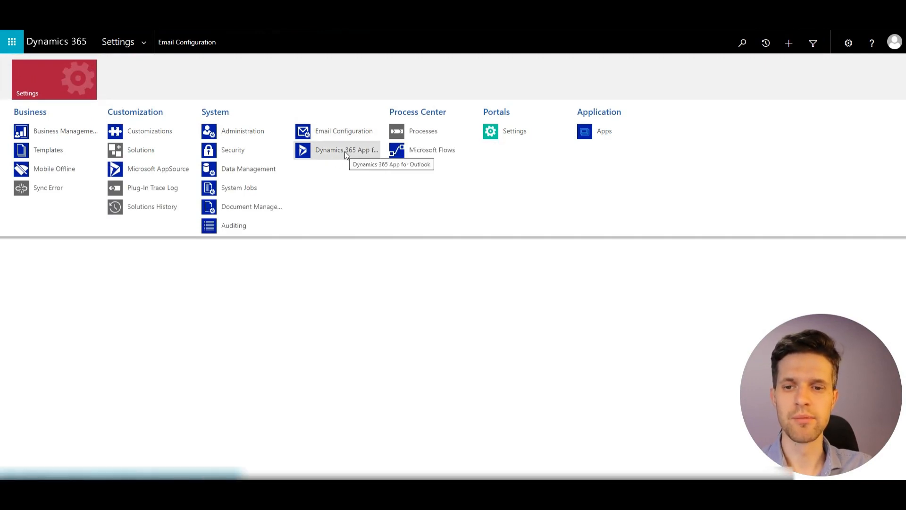
pyautogui.click(349, 151)
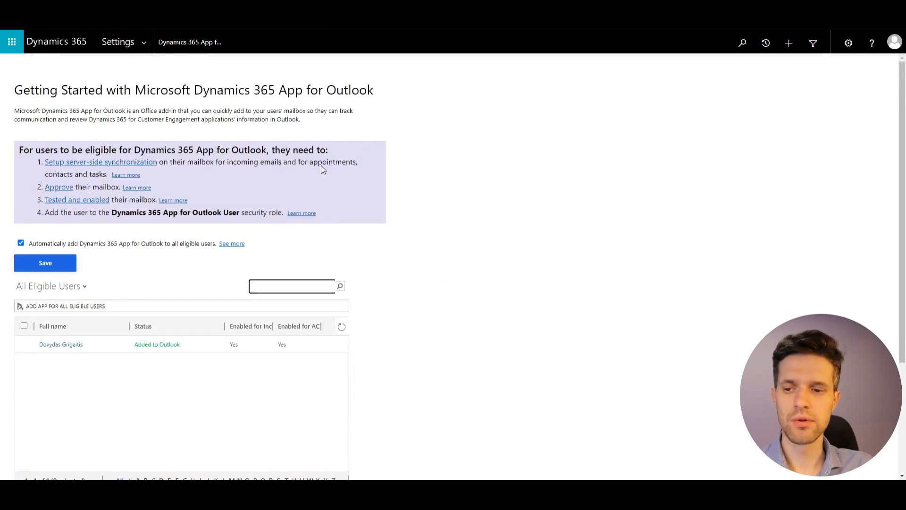
pyautogui.click(24, 344)
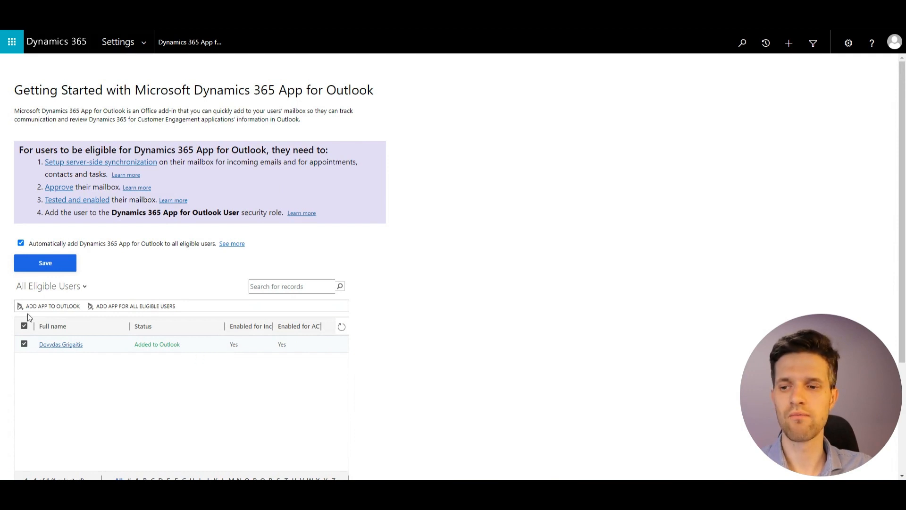
pyautogui.click(38, 308)
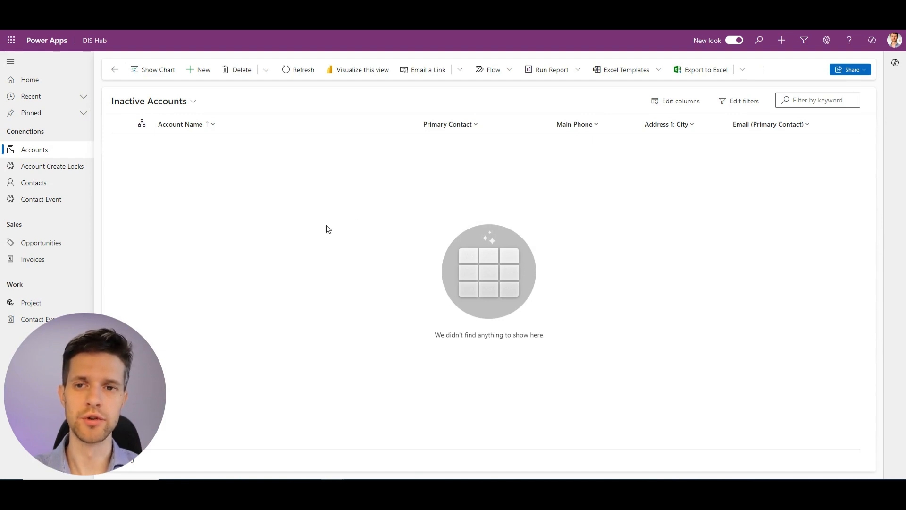
# Step: Open the Dynamics 365 App for Outlook in the app designer and edit its Contact main form
pyautogui.click(95, 41)
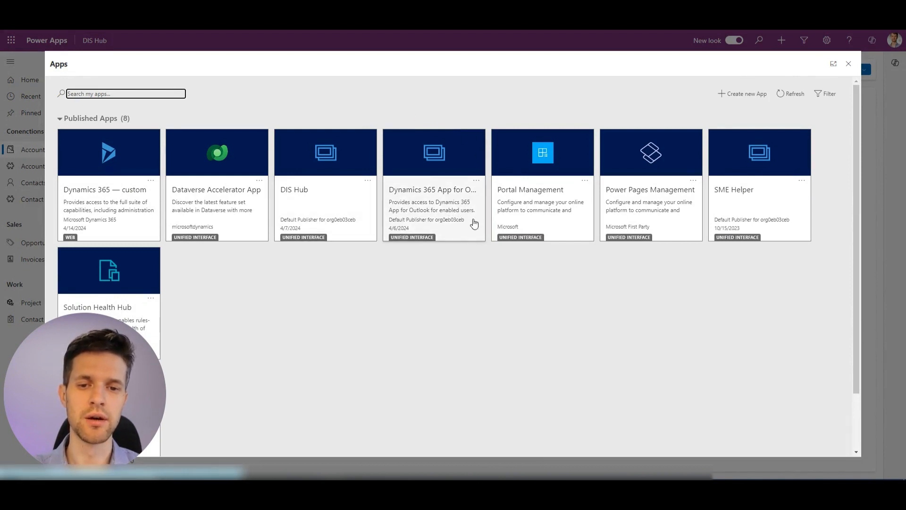
pyautogui.click(476, 182)
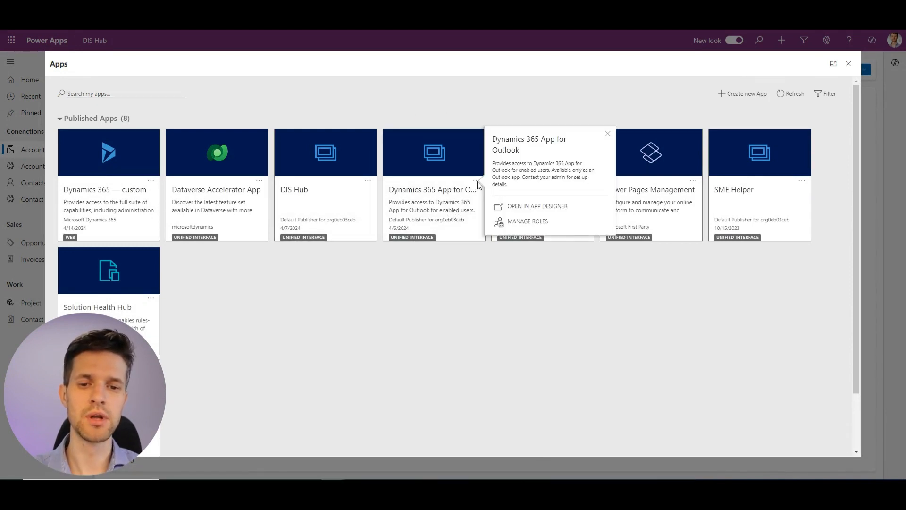
pyautogui.click(520, 208)
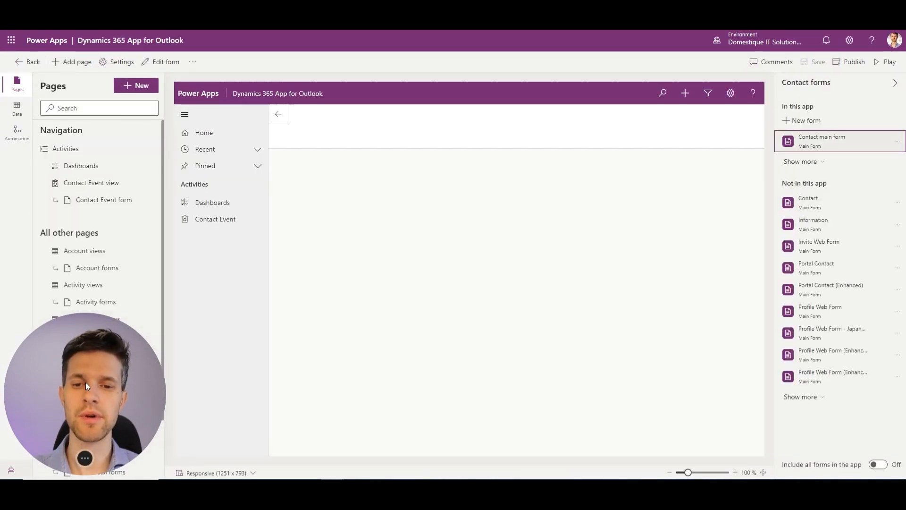
pyautogui.moveTo(86, 383); pyautogui.dragTo(823, 399)
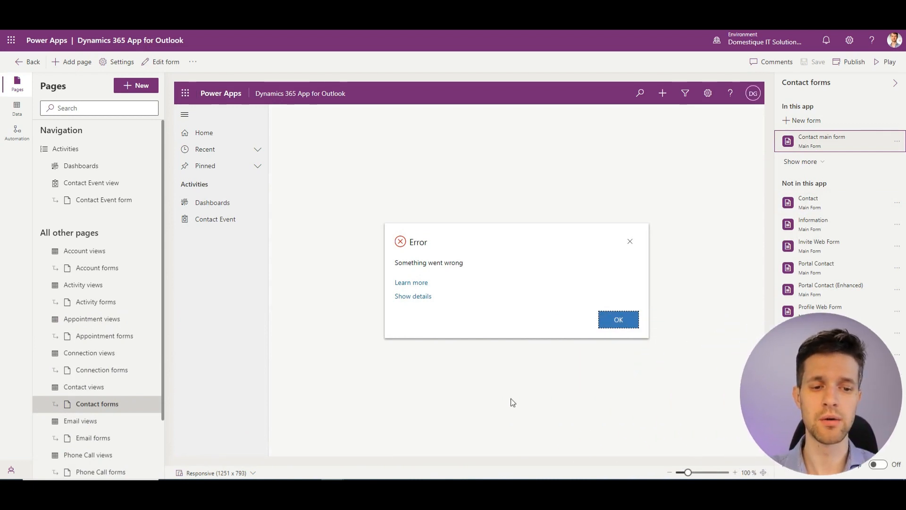
pyautogui.moveTo(821, 394); pyautogui.dragTo(603, 394)
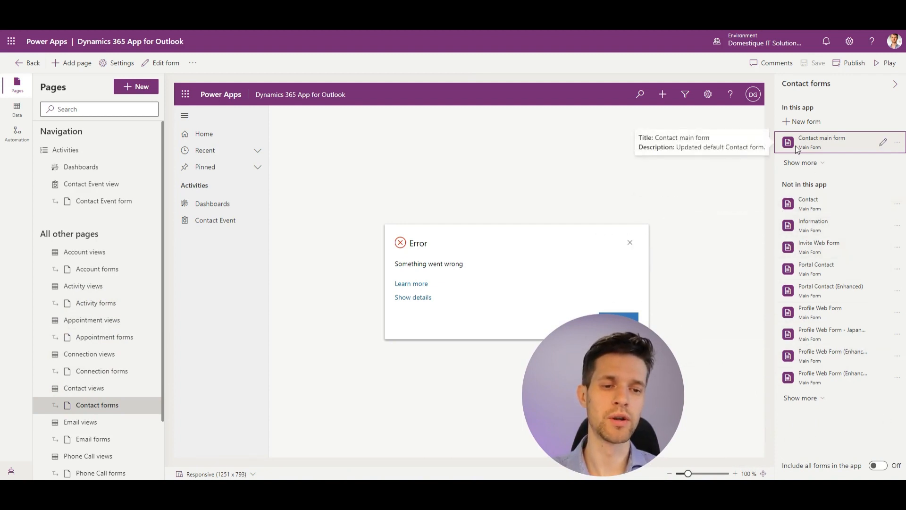
pyautogui.click(882, 144)
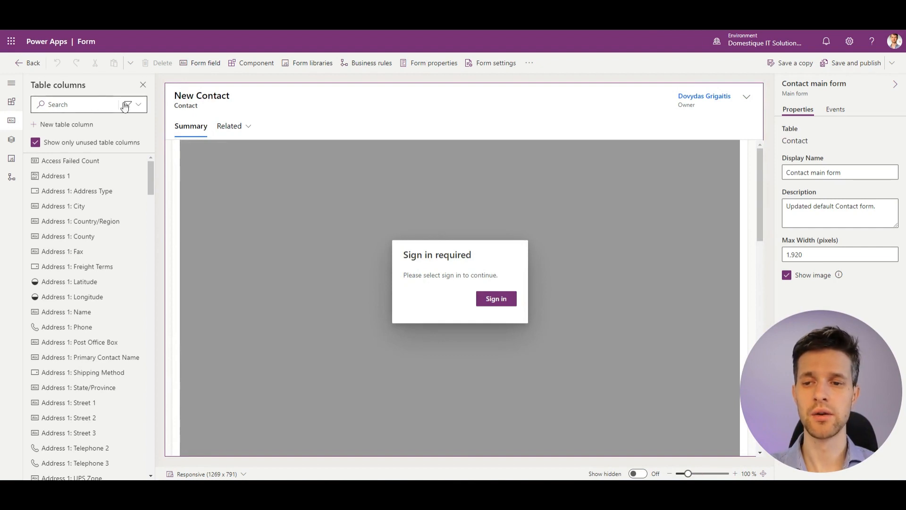
# Step: Find the Canvas app component by searching for "canvas" and review its entity name, app name and App ID settings without adding it
pyautogui.click(243, 70)
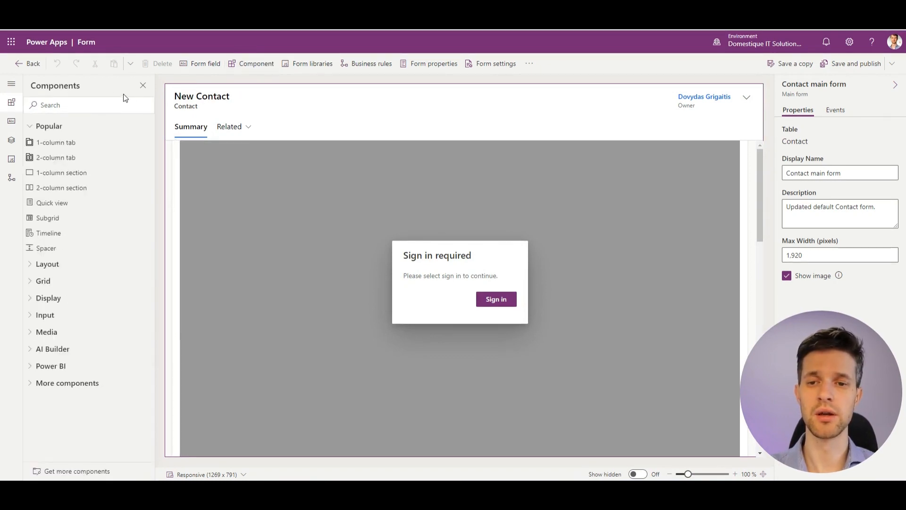
pyautogui.click(102, 104)
pyautogui.write('ca')
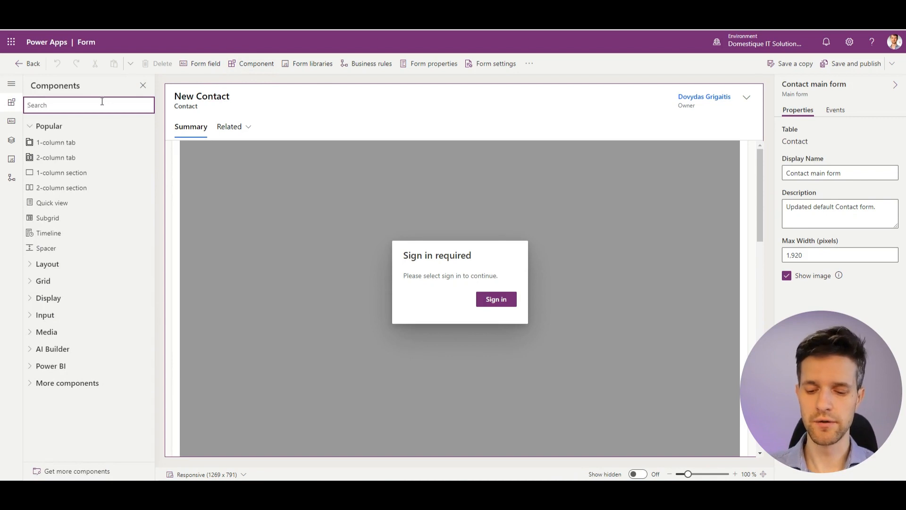
pyautogui.write('nvas')
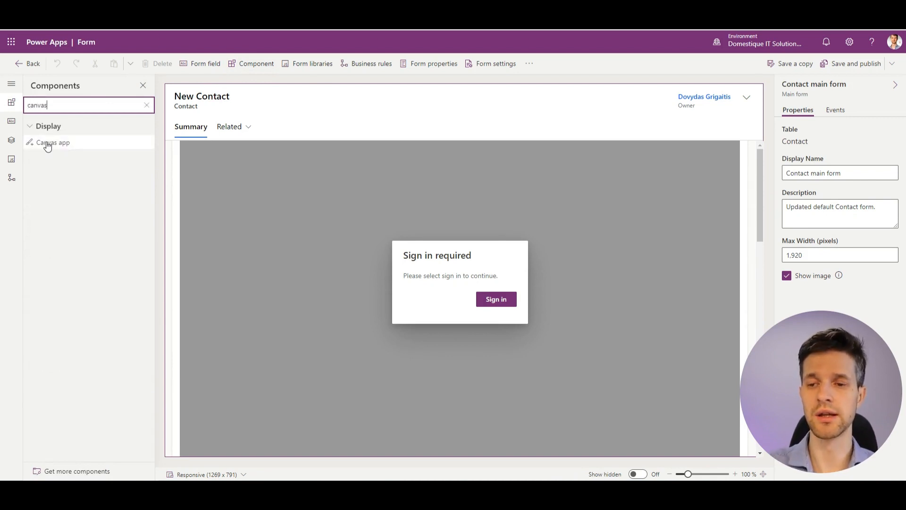
pyautogui.moveTo(44, 148)
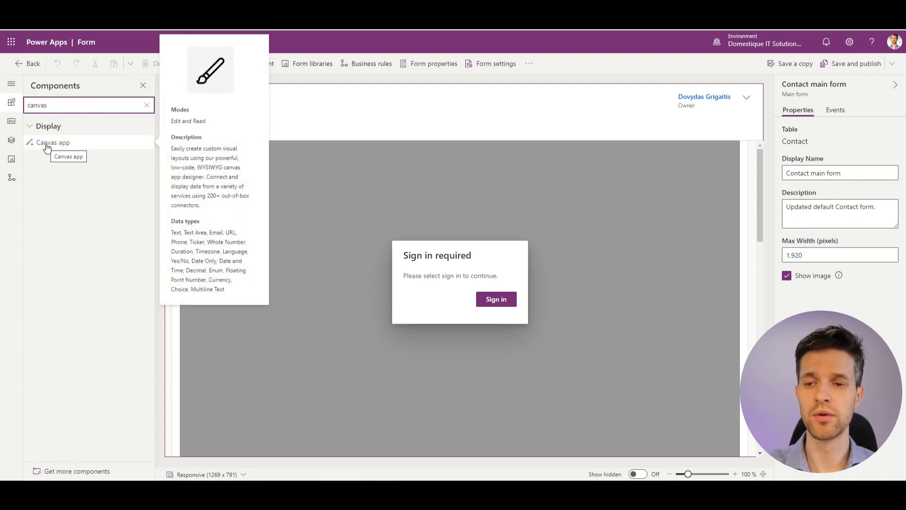
pyautogui.click(47, 144)
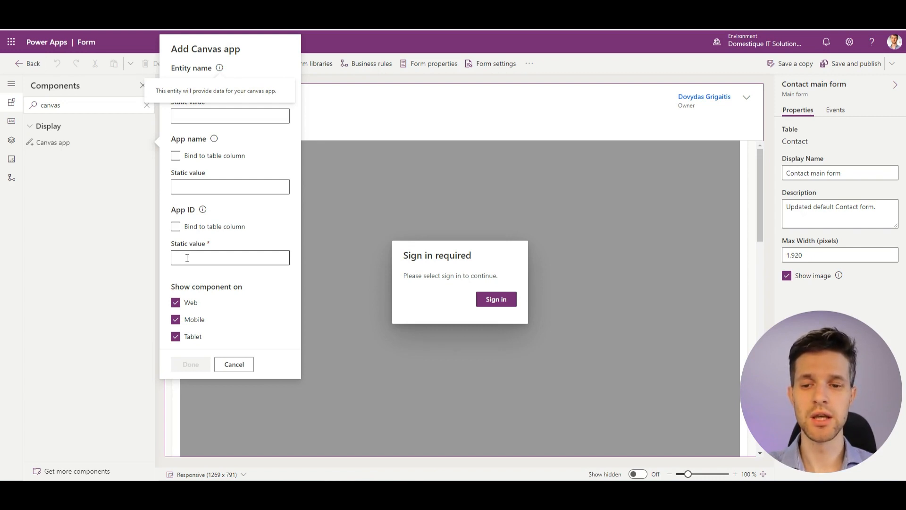
pyautogui.click(239, 364)
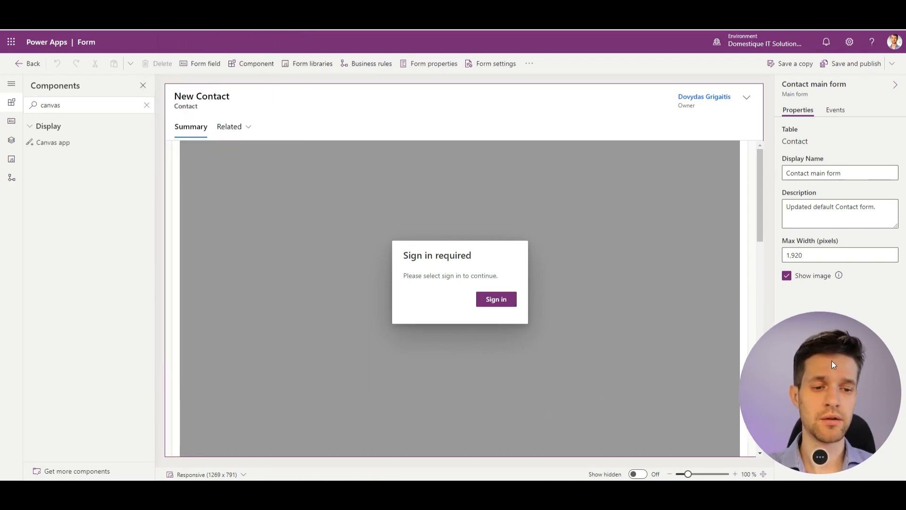
# Step: Select the Contact Events component on the form and open its canvas app for customization
pyautogui.moveTo(831, 360); pyautogui.dragTo(97, 383)
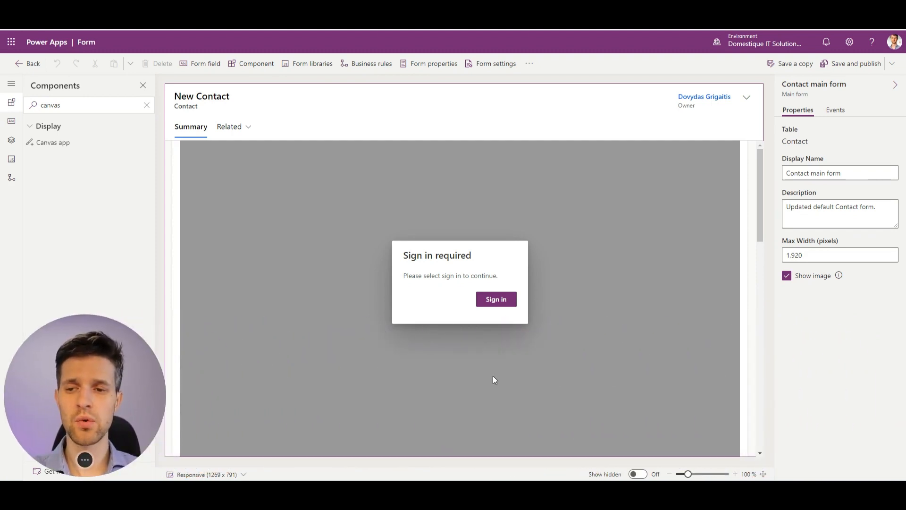
pyautogui.click(584, 335)
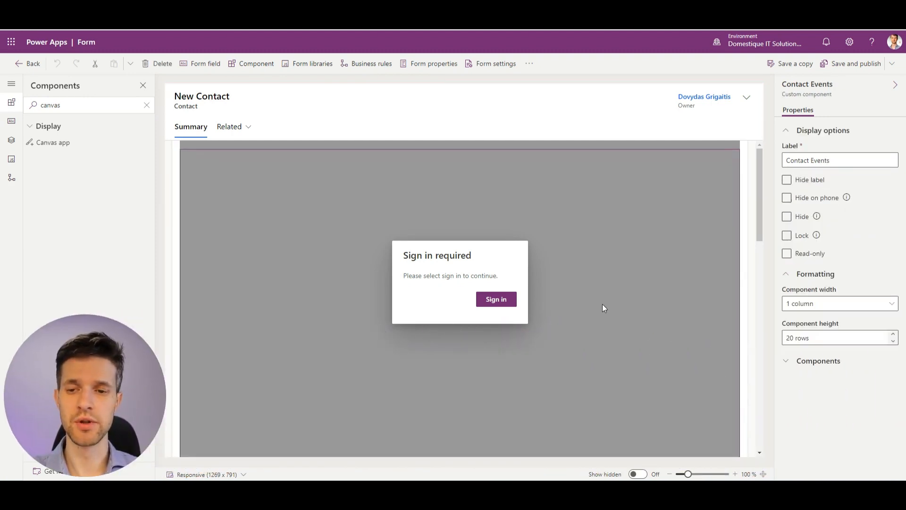
pyautogui.click(792, 364)
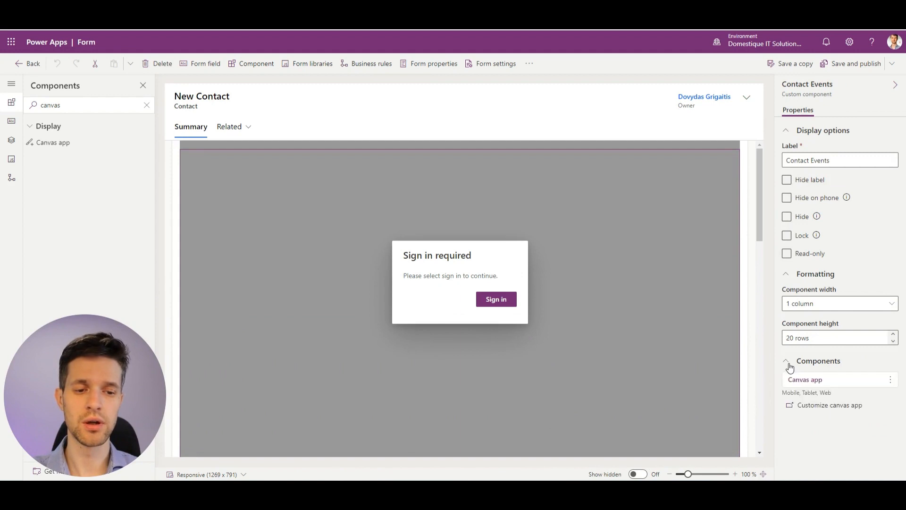
pyautogui.click(808, 257)
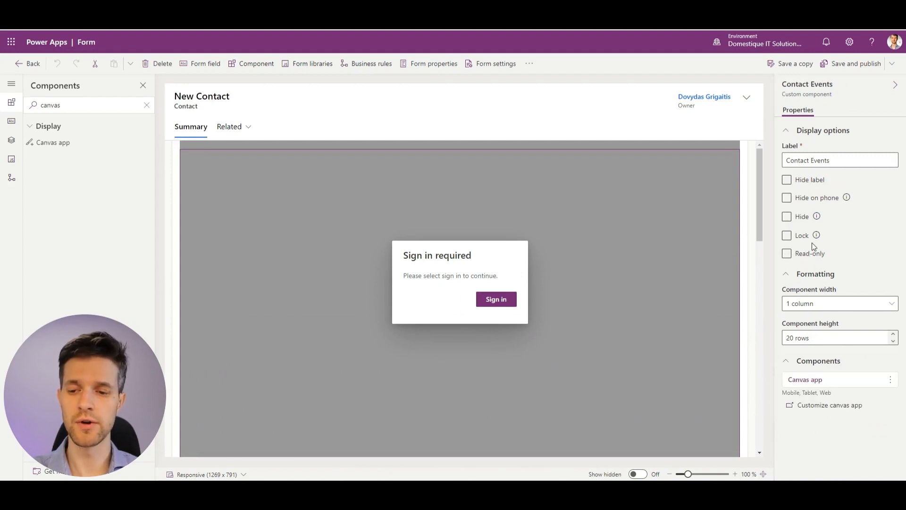
pyautogui.click(818, 405)
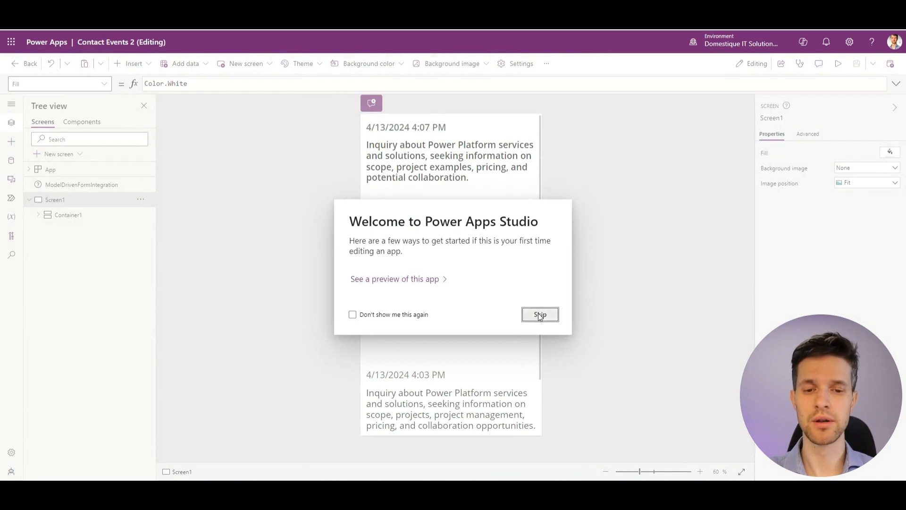
# Step: Skip the Power Apps Studio welcome, then inspect the ModelDrivenFormIntegration object and the event gallery's Items formula
pyautogui.click(539, 314)
pyautogui.click(60, 187)
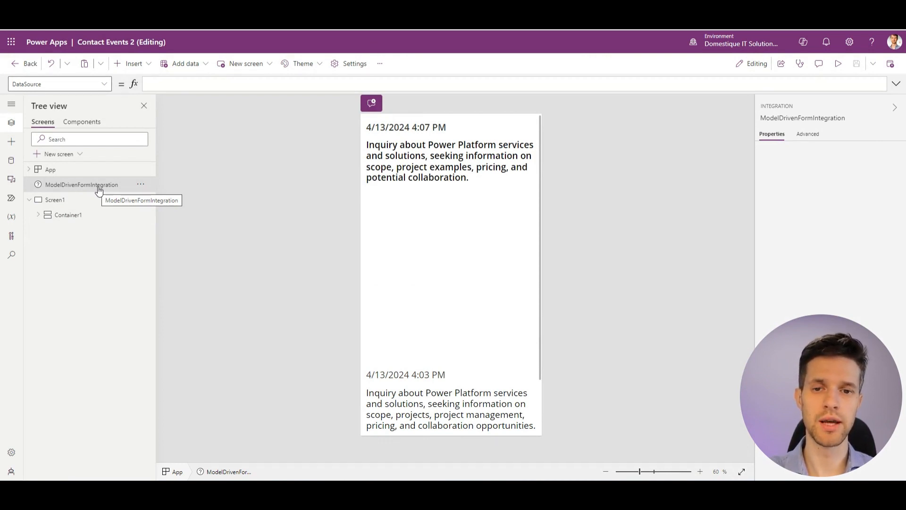
pyautogui.click(408, 244)
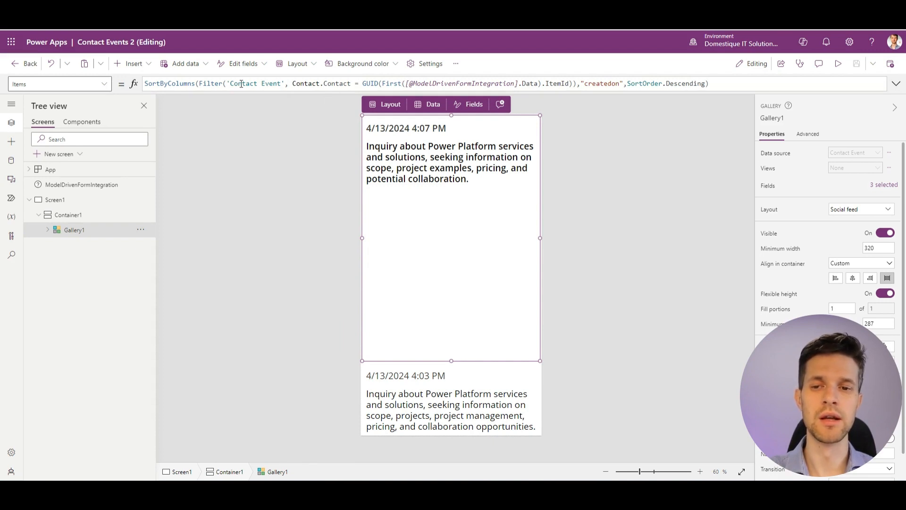
# Step: Examine the gallery's Items formula: the Contact Event table and its filter on the contact ID from ModelDrivenFormIntegration
pyautogui.moveTo(229, 84); pyautogui.dragTo(284, 83)
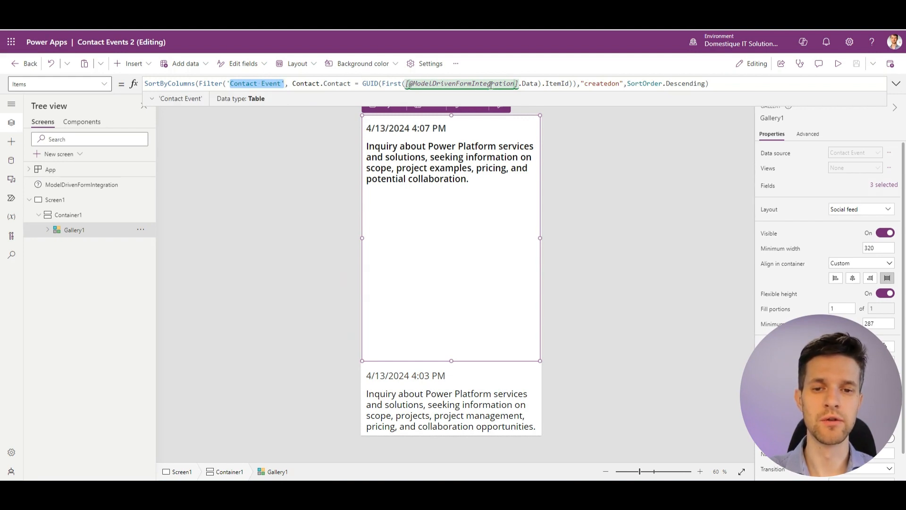
pyautogui.moveTo(573, 84); pyautogui.dragTo(362, 83)
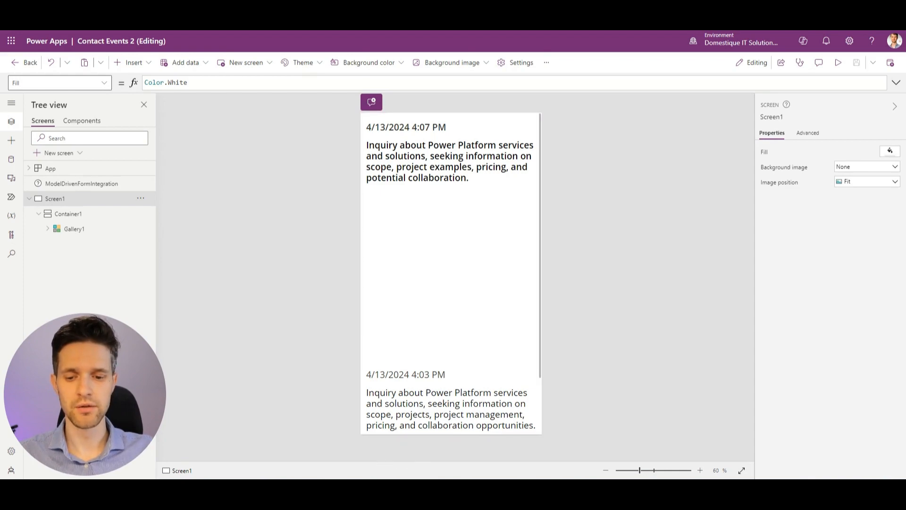
# Step: Switch to Visual Studio and review how the plugin's Execute method gets the email's regarding record and exits for non-contacts
pyautogui.click(309, 489)
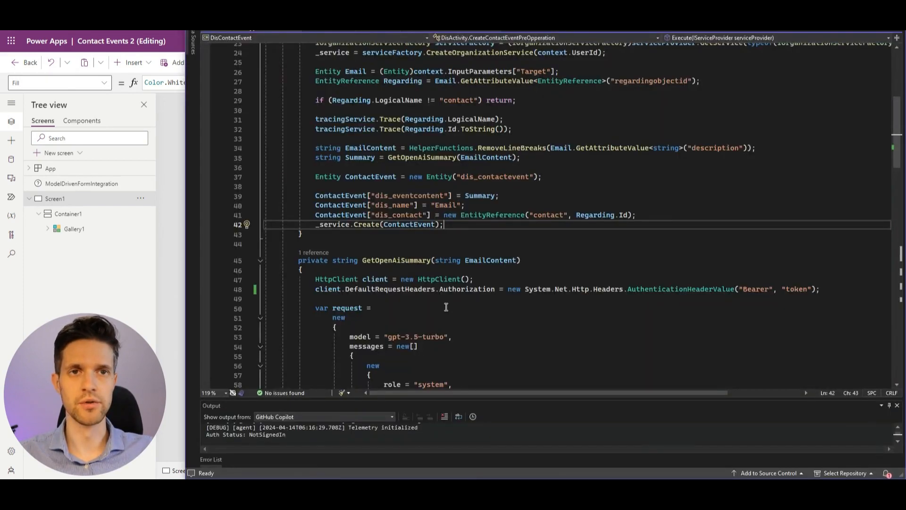
pyautogui.scroll(7, 443, 314)
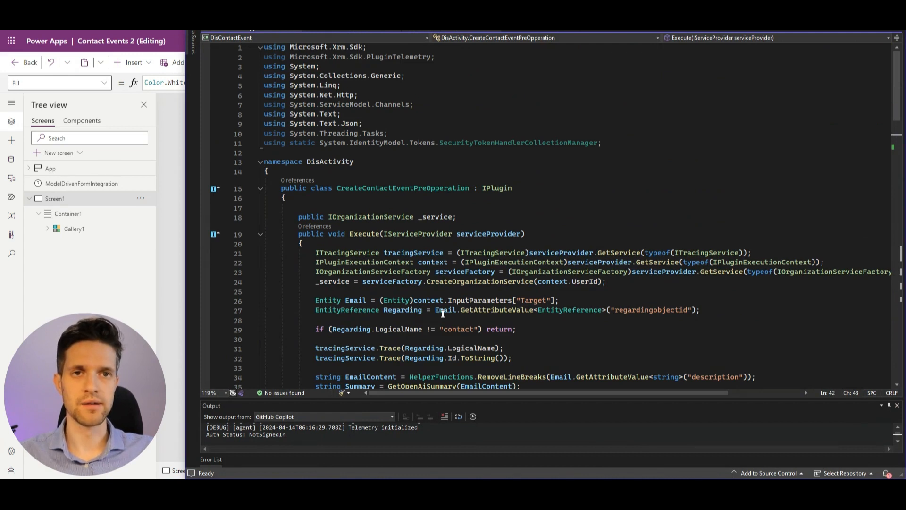
pyautogui.scroll(-1, 447, 302)
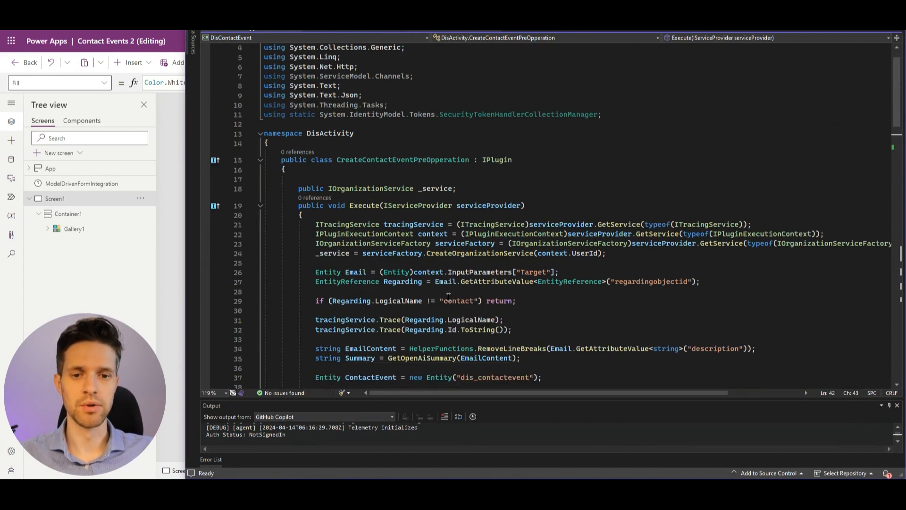
pyautogui.moveTo(440, 297)
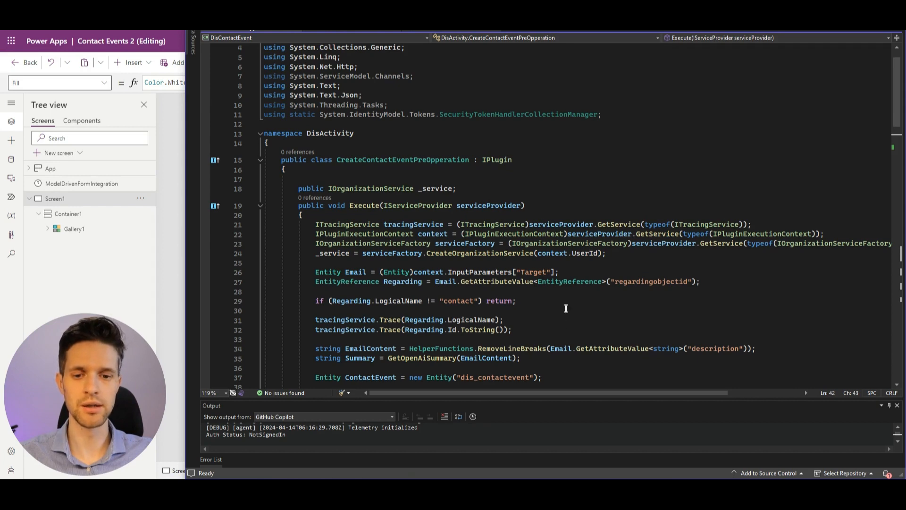
pyautogui.scroll(-2, 566, 306)
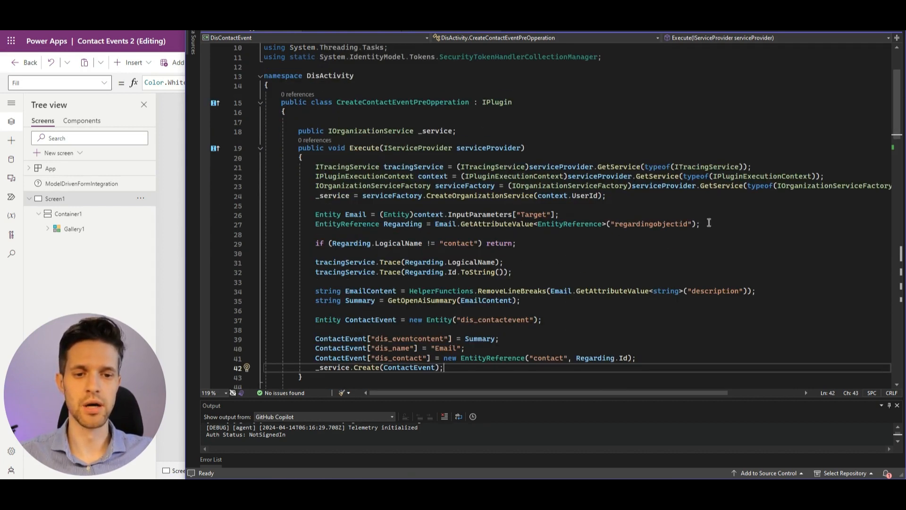
pyautogui.moveTo(715, 224); pyautogui.dragTo(315, 225)
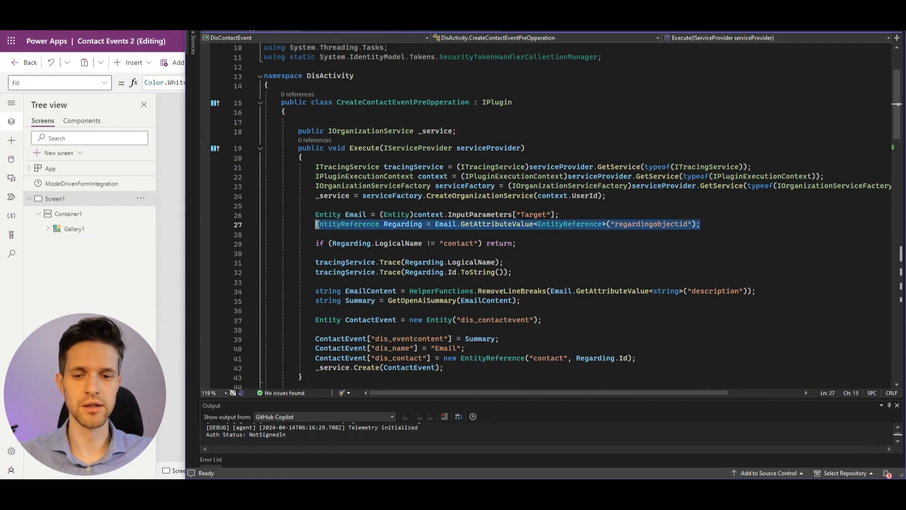
pyautogui.click(368, 250)
pyautogui.moveTo(368, 249); pyautogui.dragTo(320, 243)
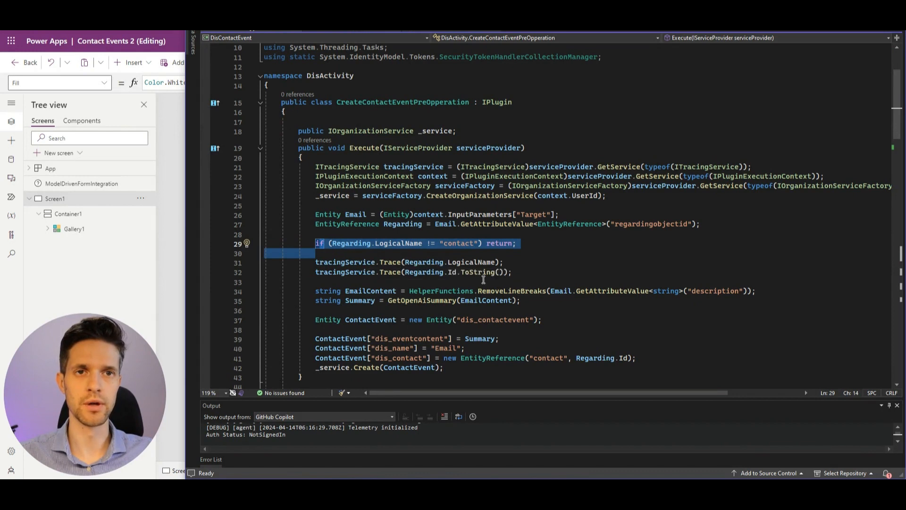
pyautogui.click(516, 275)
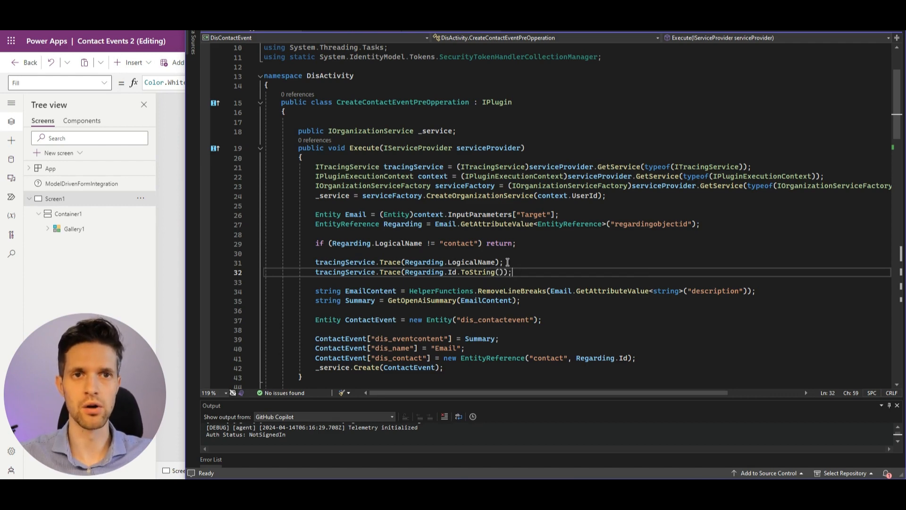
# Step: Review how the Execute method reads the email's description and passes the cleaned content to GetOpenAiSummary
pyautogui.scroll(-1, 512, 269)
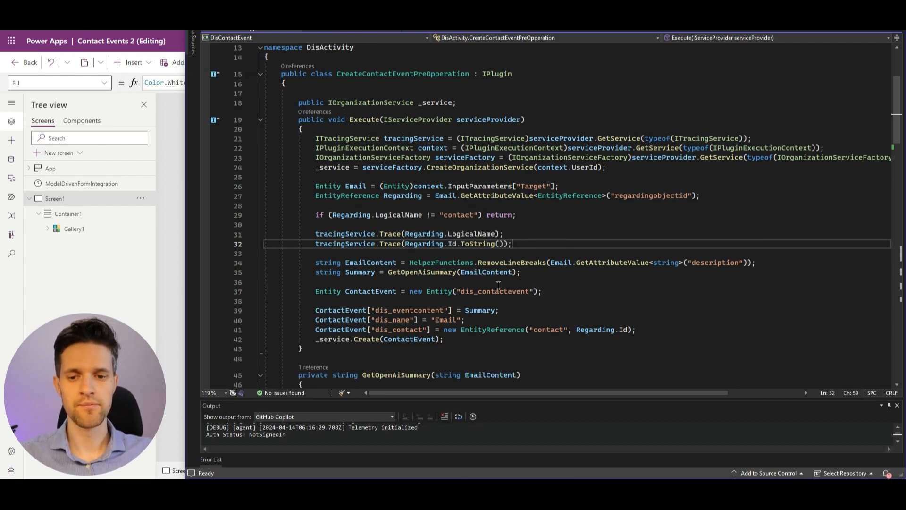
pyautogui.scroll(-1, 513, 293)
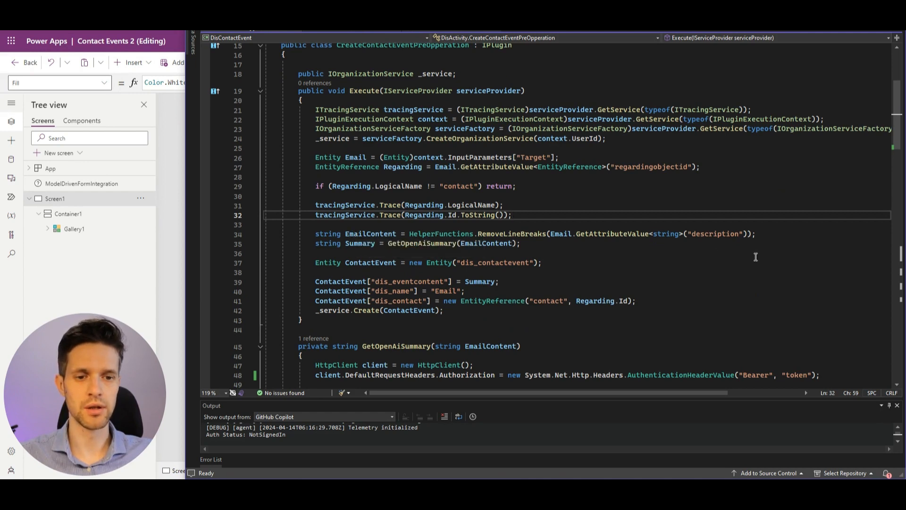
pyautogui.moveTo(689, 234); pyautogui.dragTo(742, 236)
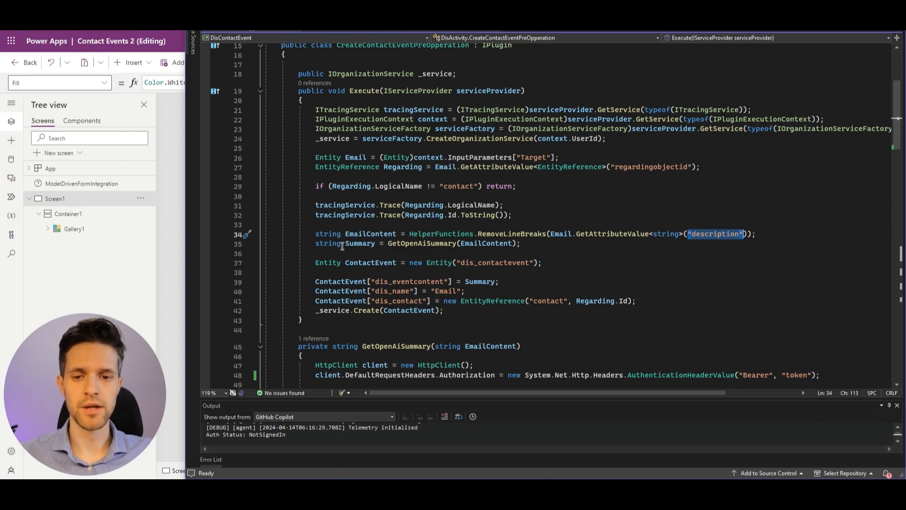
pyautogui.moveTo(317, 244); pyautogui.dragTo(379, 244)
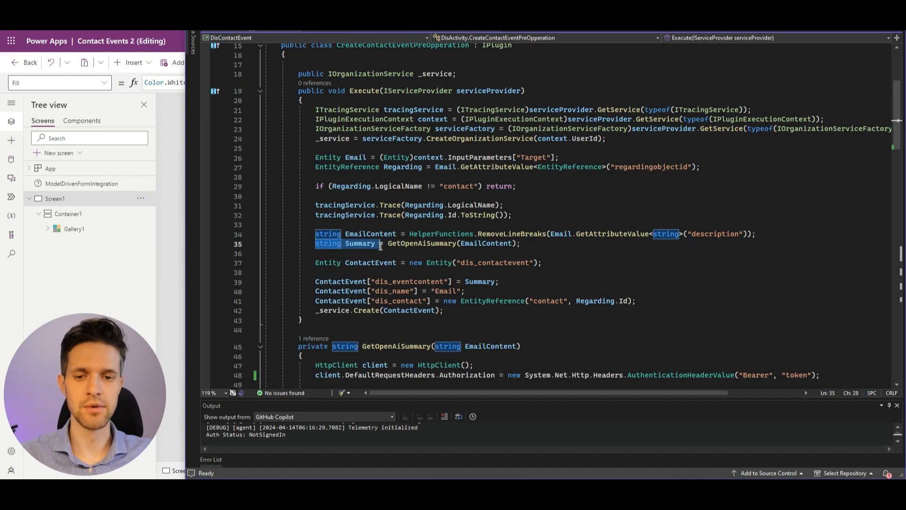
pyautogui.click(420, 243)
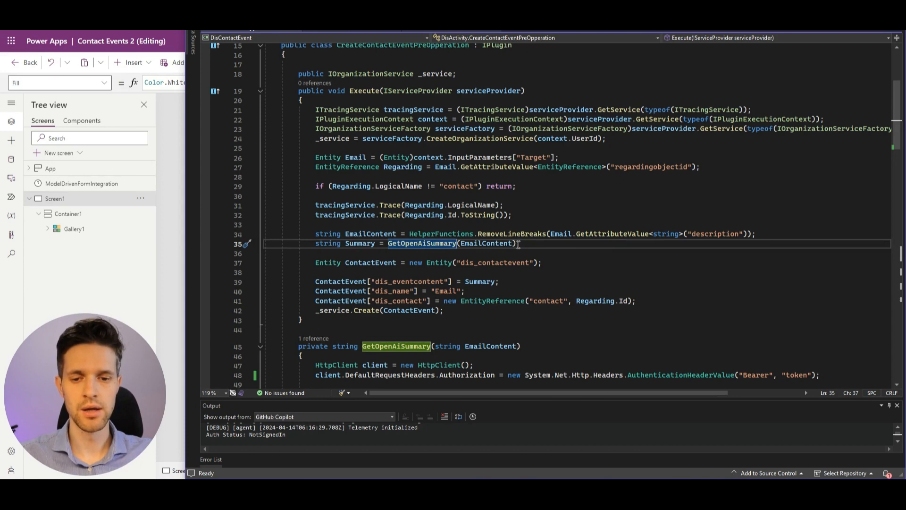
# Step: Examine the GetOpenAiSummary method's authorization header and request object, including its model, system prompt and EmailContent message
pyautogui.scroll(-10, 519, 244)
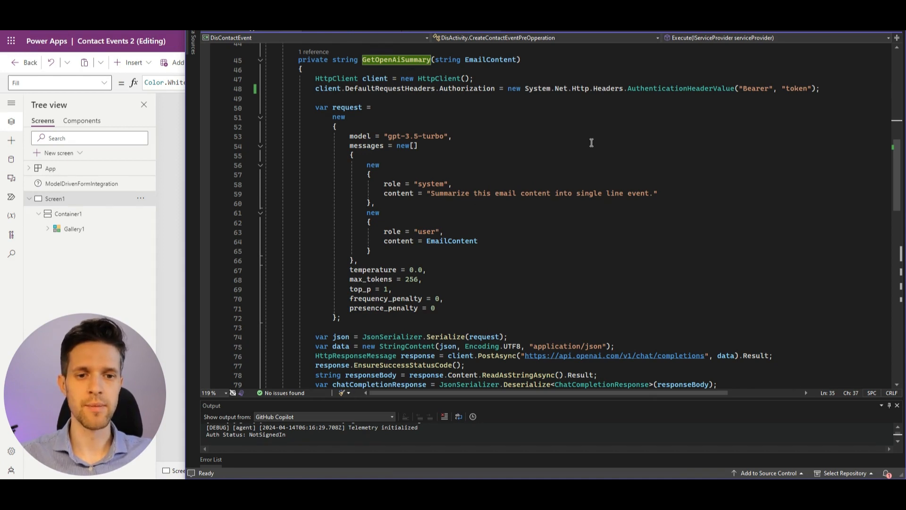
pyautogui.moveTo(675, 88)
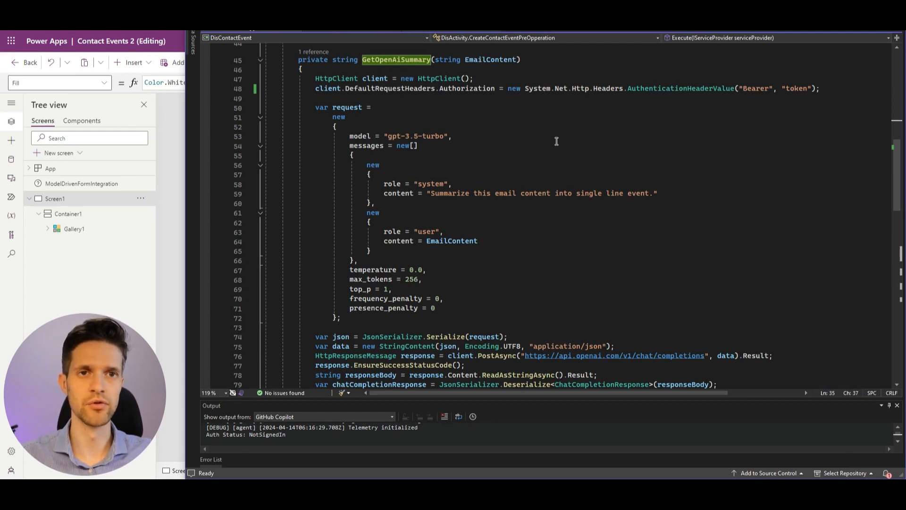
pyautogui.scroll(-1, 556, 142)
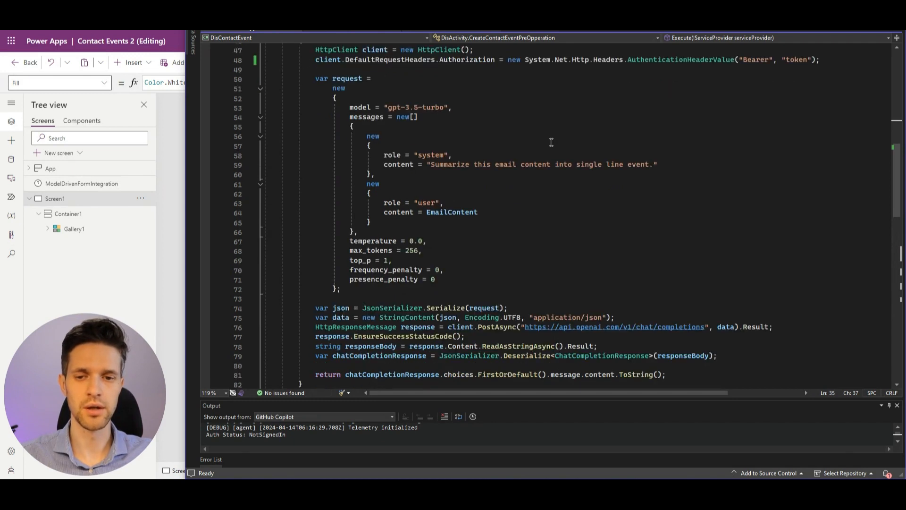
pyautogui.moveTo(315, 79); pyautogui.dragTo(372, 79)
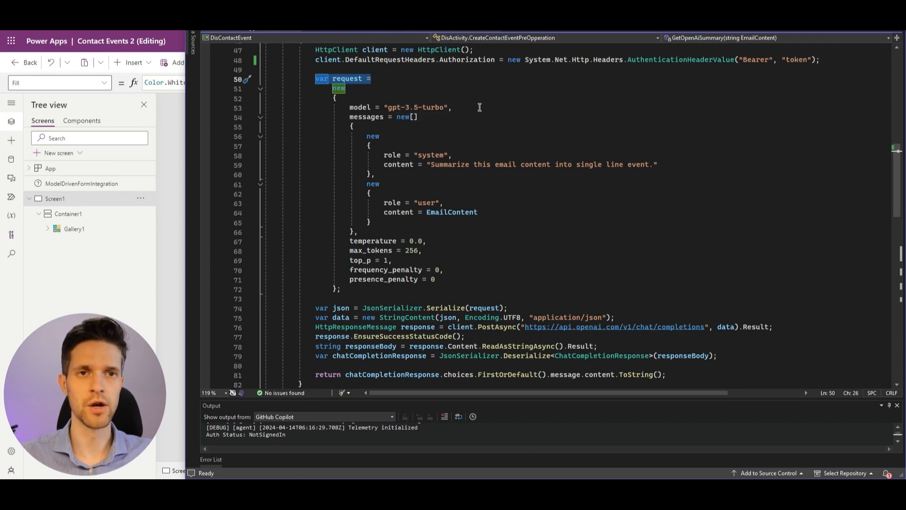
pyautogui.click(456, 107)
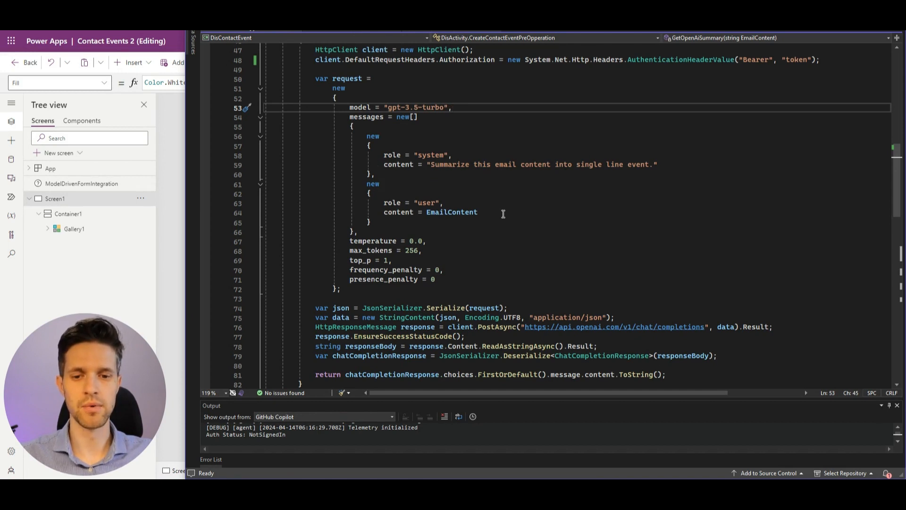
pyautogui.click(387, 213)
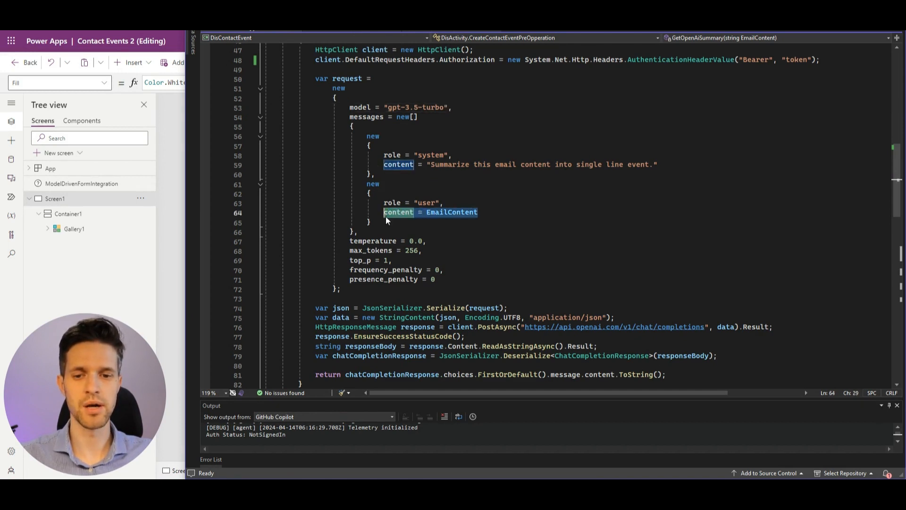
pyautogui.click(529, 213)
# Step: Review how GetOpenAiSummary posts the request, deserializes the response and returns the message content
pyautogui.scroll(-3, 549, 193)
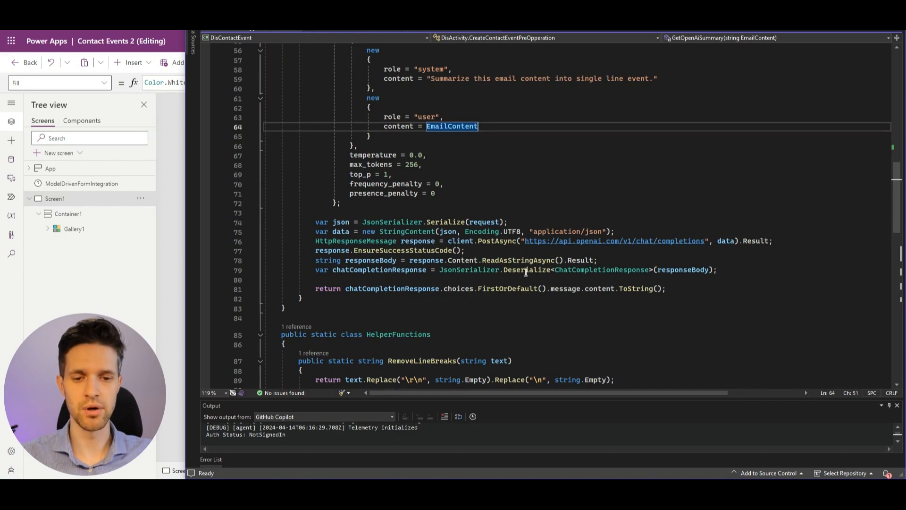
pyautogui.click(588, 271)
pyautogui.click(462, 302)
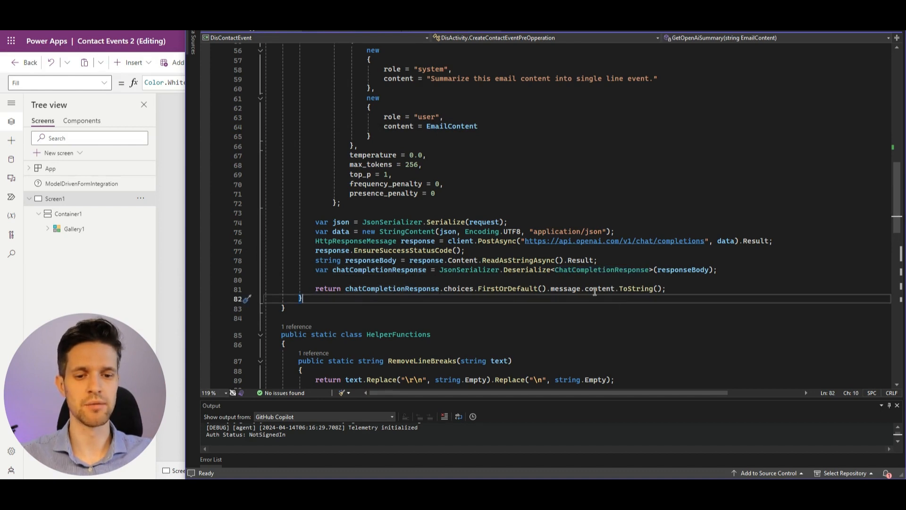
pyautogui.moveTo(667, 289); pyautogui.dragTo(315, 289)
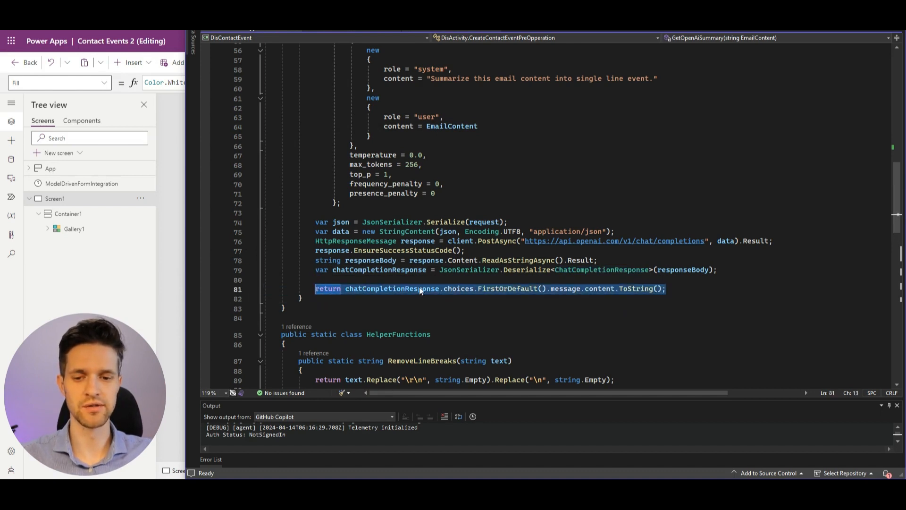
# Step: Review how the Execute method fills the contact event's content, name and contact reference and creates the record
pyautogui.scroll(10, 523, 285)
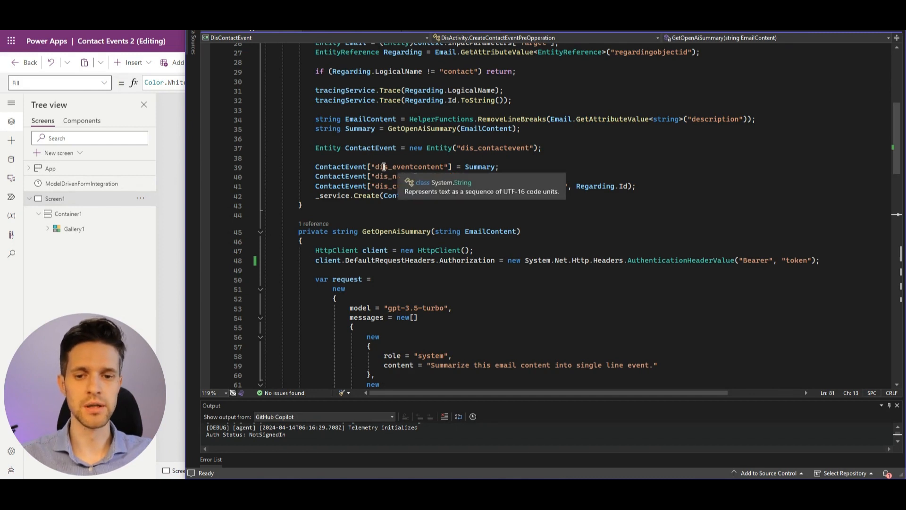
pyautogui.click(496, 168)
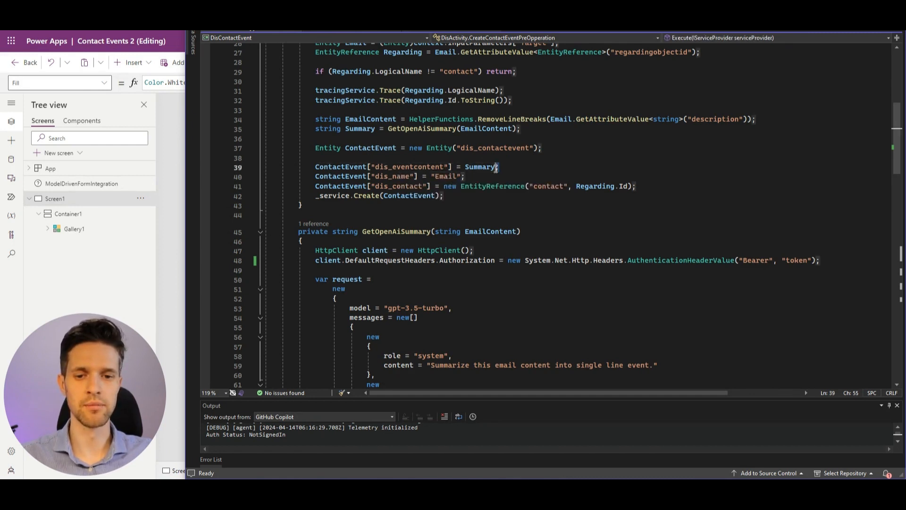
pyautogui.write(';')
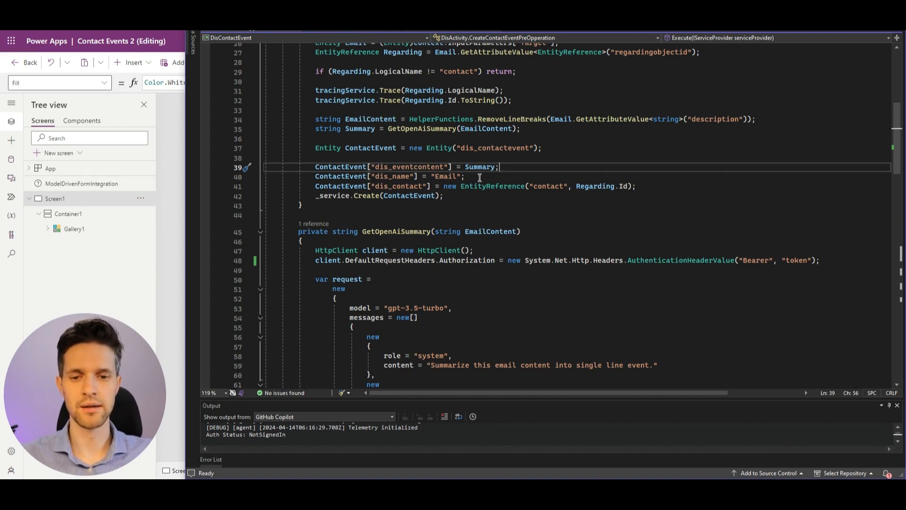
pyautogui.moveTo(315, 187); pyautogui.dragTo(430, 188)
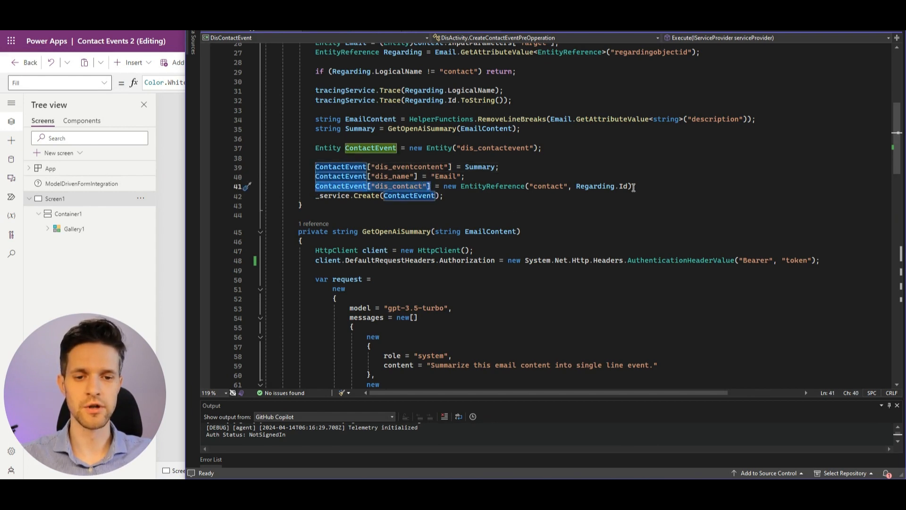
pyautogui.moveTo(653, 187); pyautogui.dragTo(322, 187)
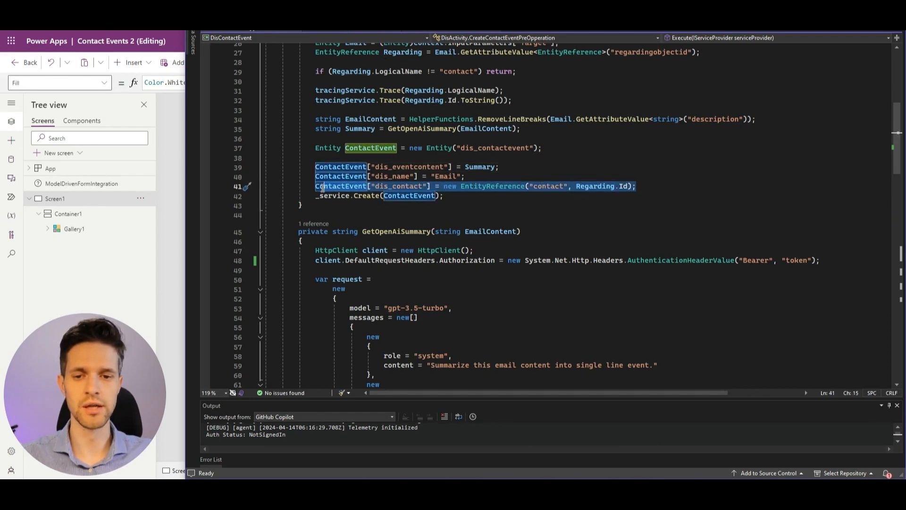
pyautogui.click(458, 200)
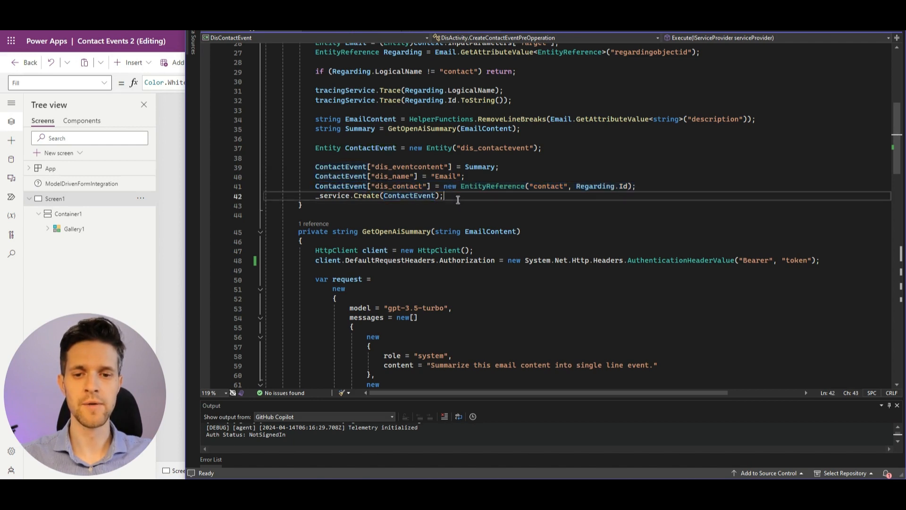